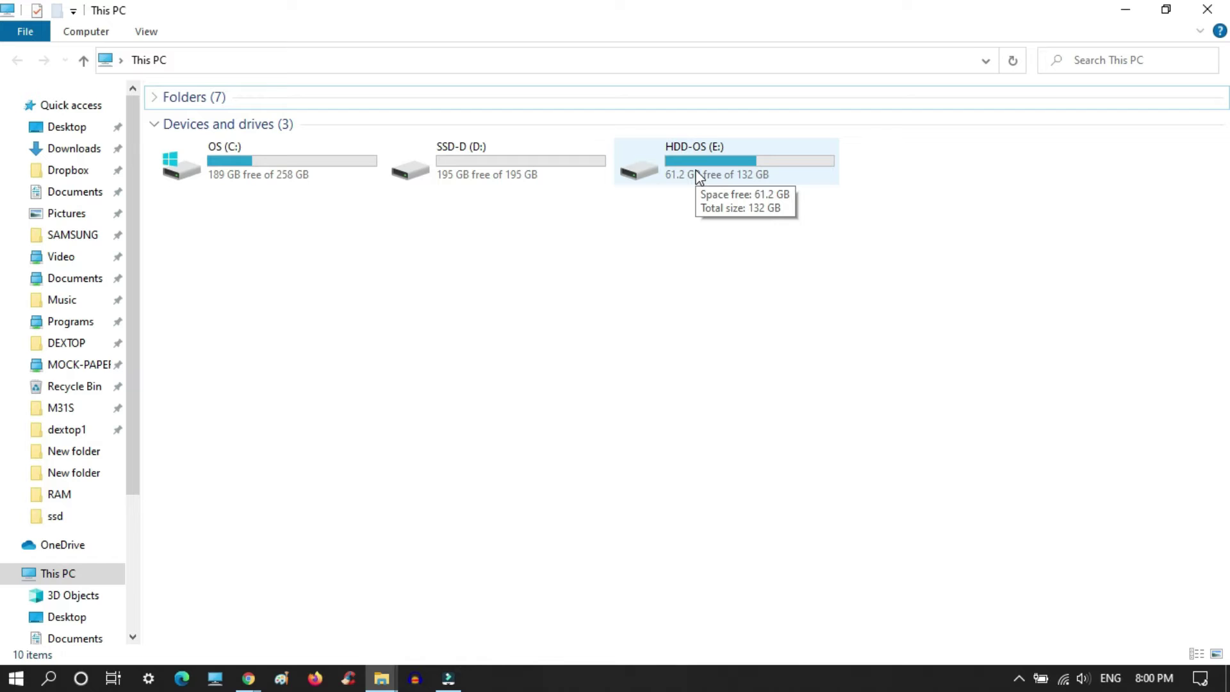
Step: Launch Command Prompt from Start search with Run as administrator
{"action": "left_click", "coordinate": [48, 680]}
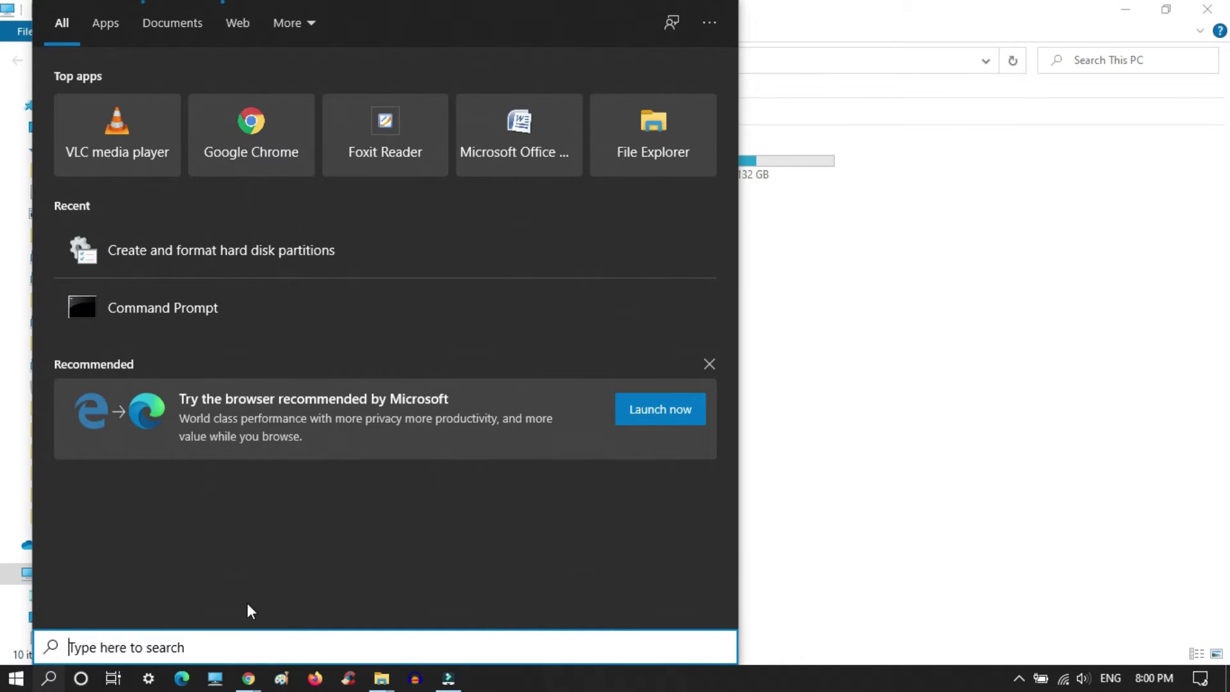
{"action": "type", "text": "cmd"}
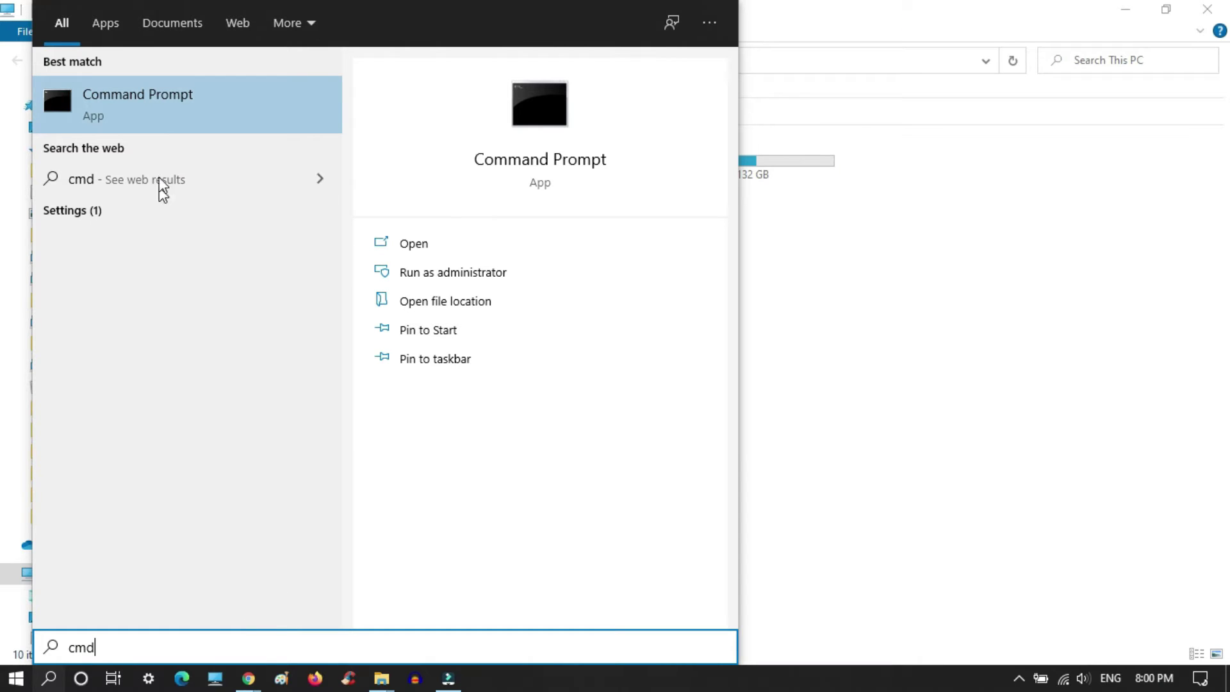
{"action": "right_click", "coordinate": [126, 96]}
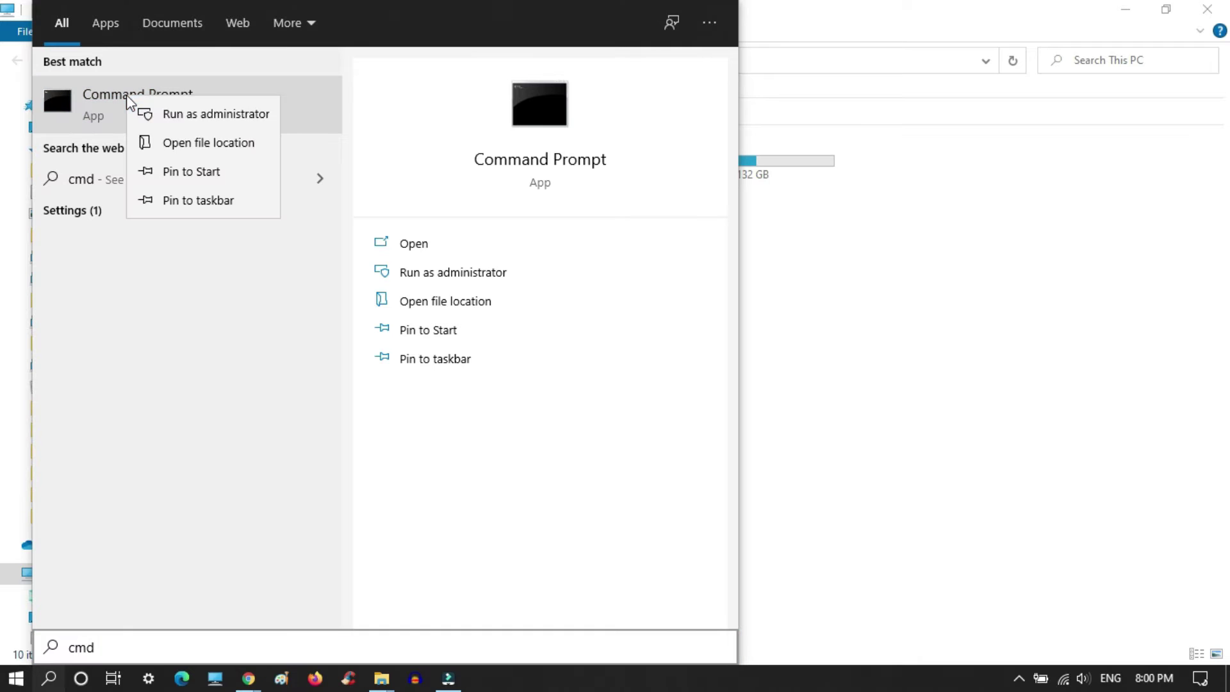
{"action": "left_click", "coordinate": [161, 106]}
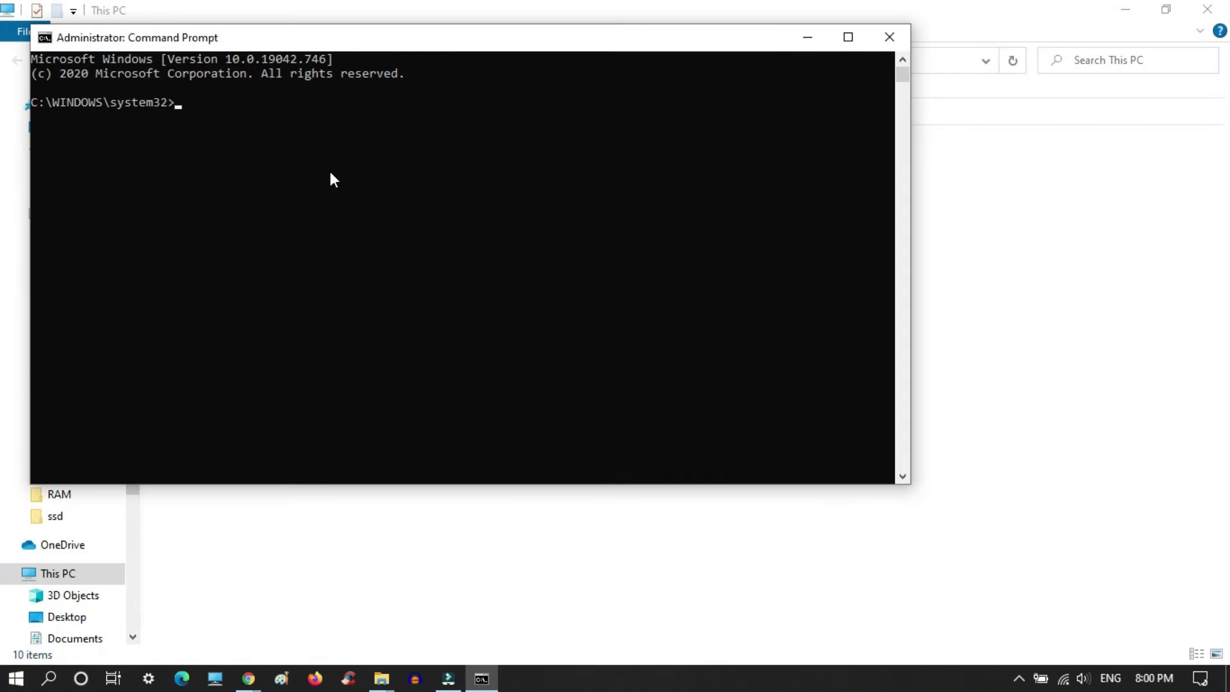
Step: Run diskpart and list disk, showing two online 465 GB disks, Disk 0 and Disk 1
{"action": "left_click_drag", "start_coordinate": [418, 44], "coordinate": [489, 224]}
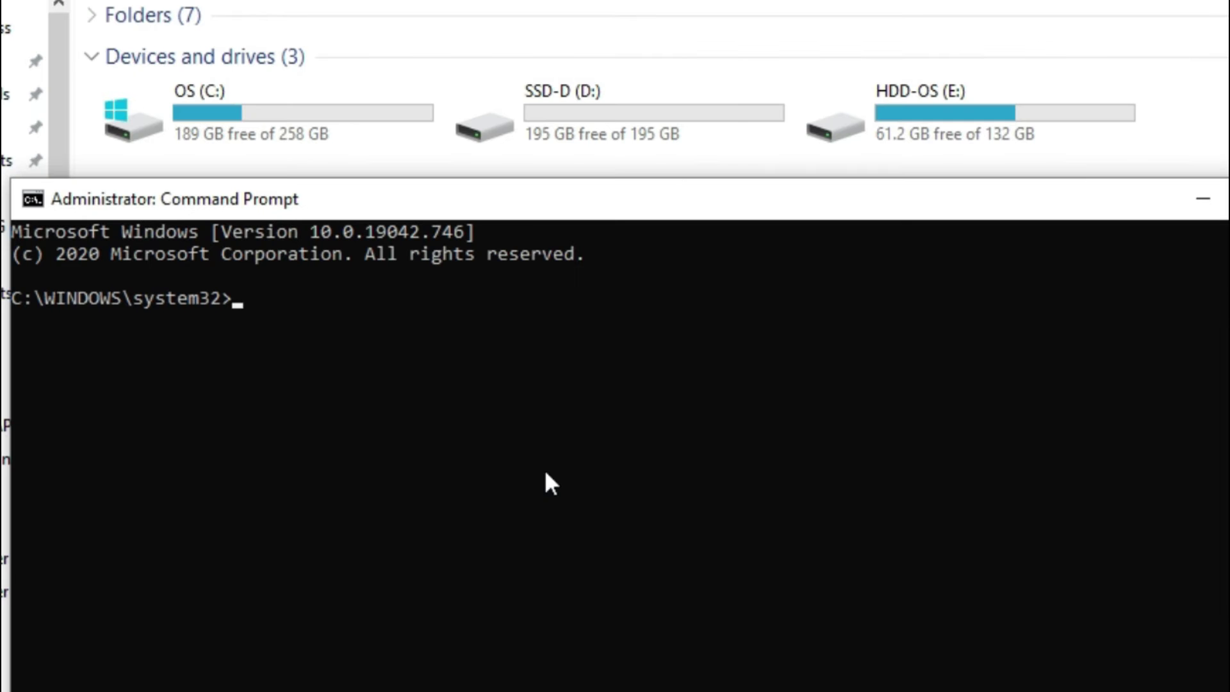
{"action": "type", "text": "disk"}
{"action": "type", "text": "part"}
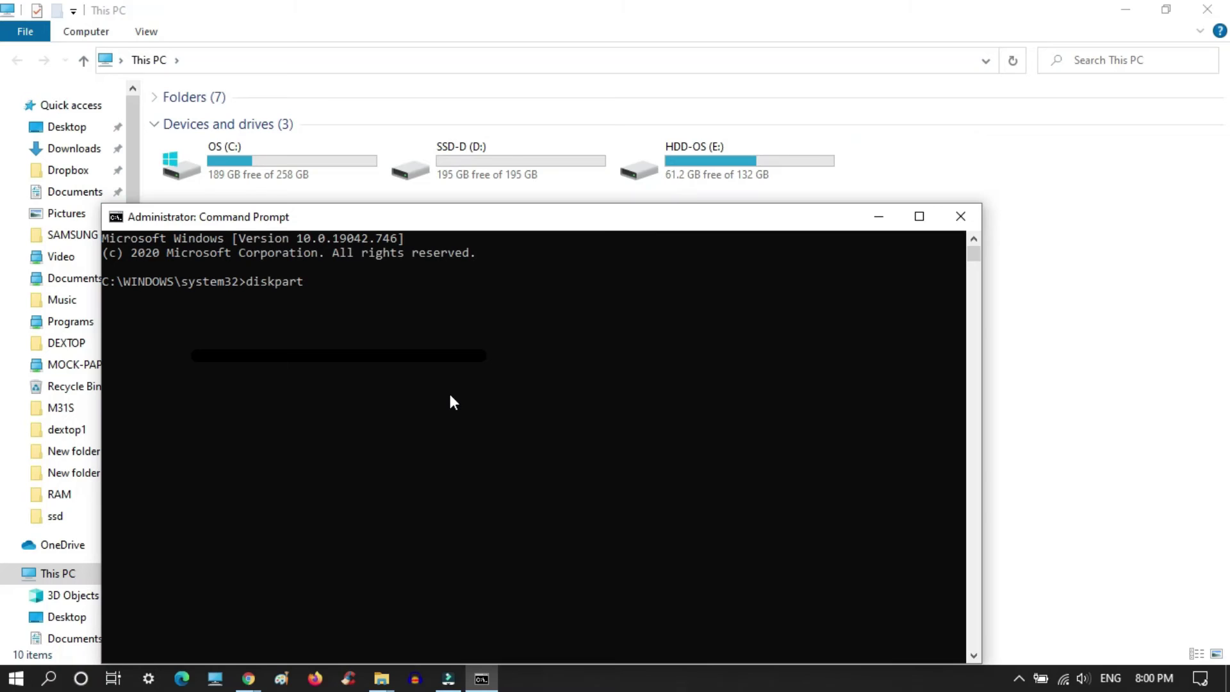
{"action": "key", "text": "Return"}
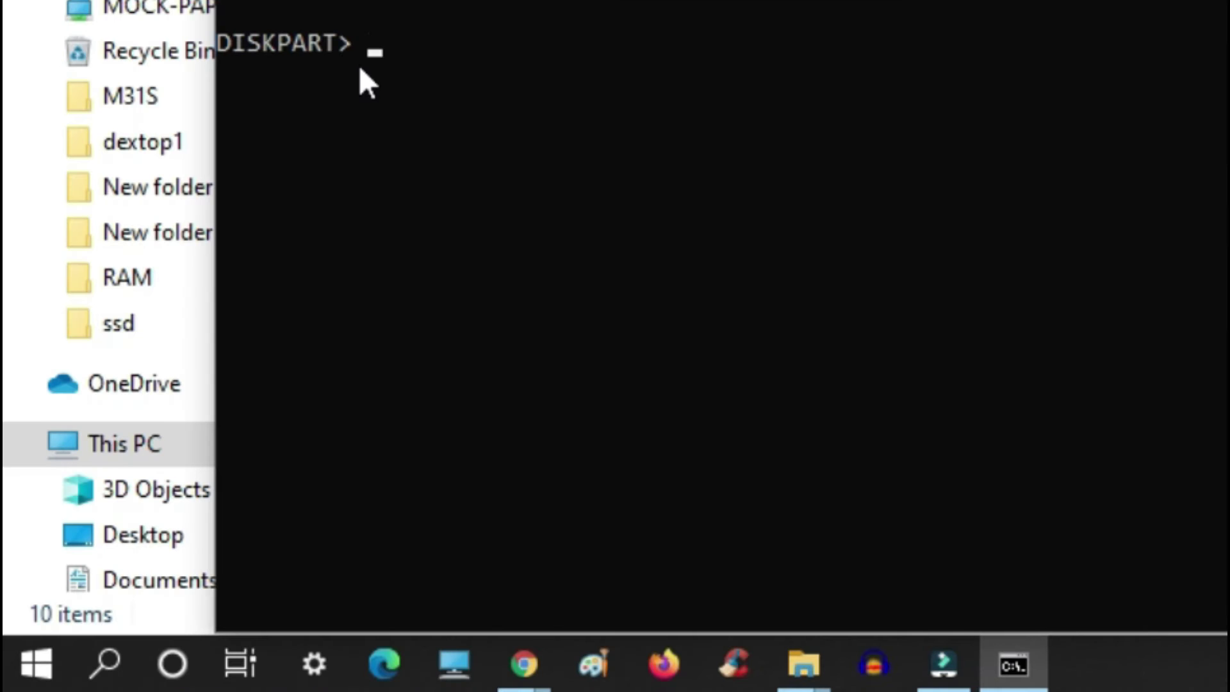
{"action": "type", "text": "list"}
{"action": "type", "text": " disk"}
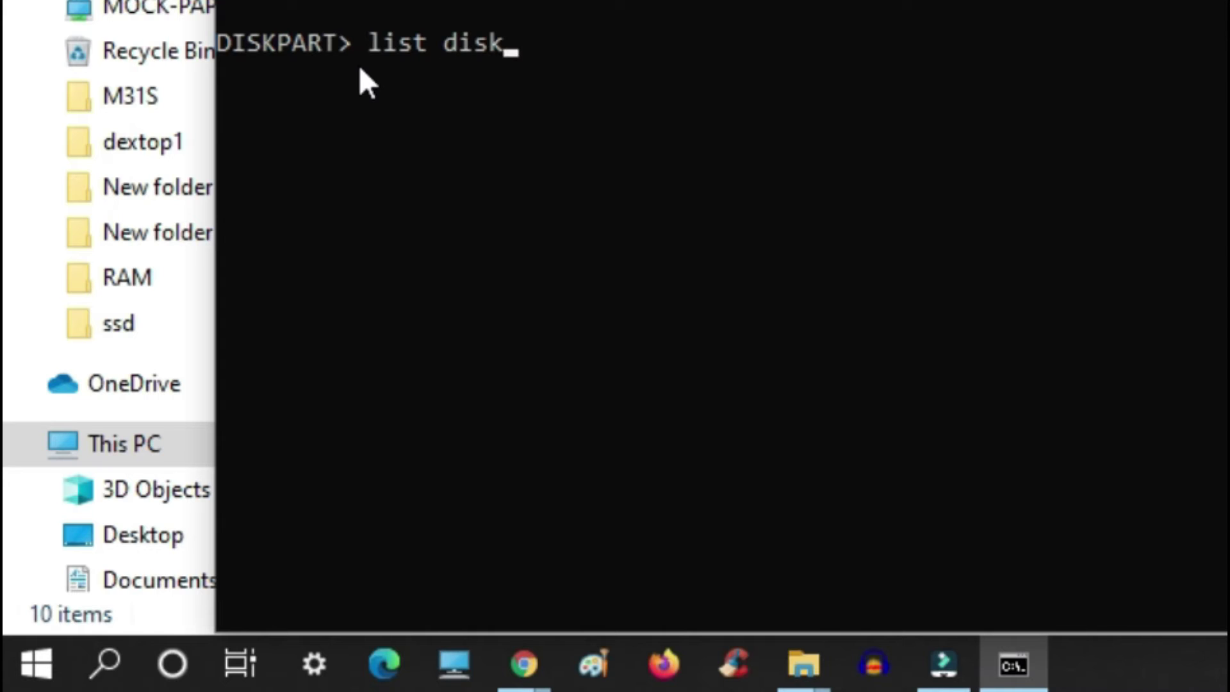
{"action": "key", "text": "Return"}
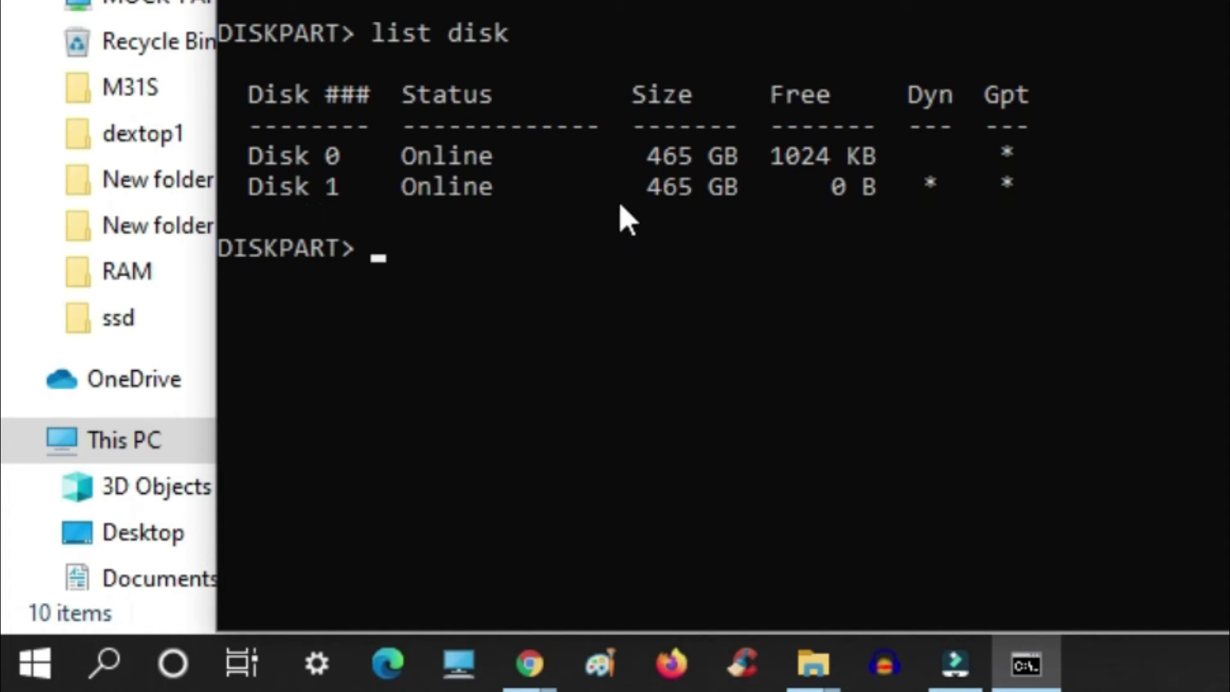
Step: Select Disk 1 in DiskPart and relist the disks to confirm the selection
{"action": "left_click", "coordinate": [285, 187]}
{"action": "type", "text": "se"}
{"action": "type", "text": "lect"}
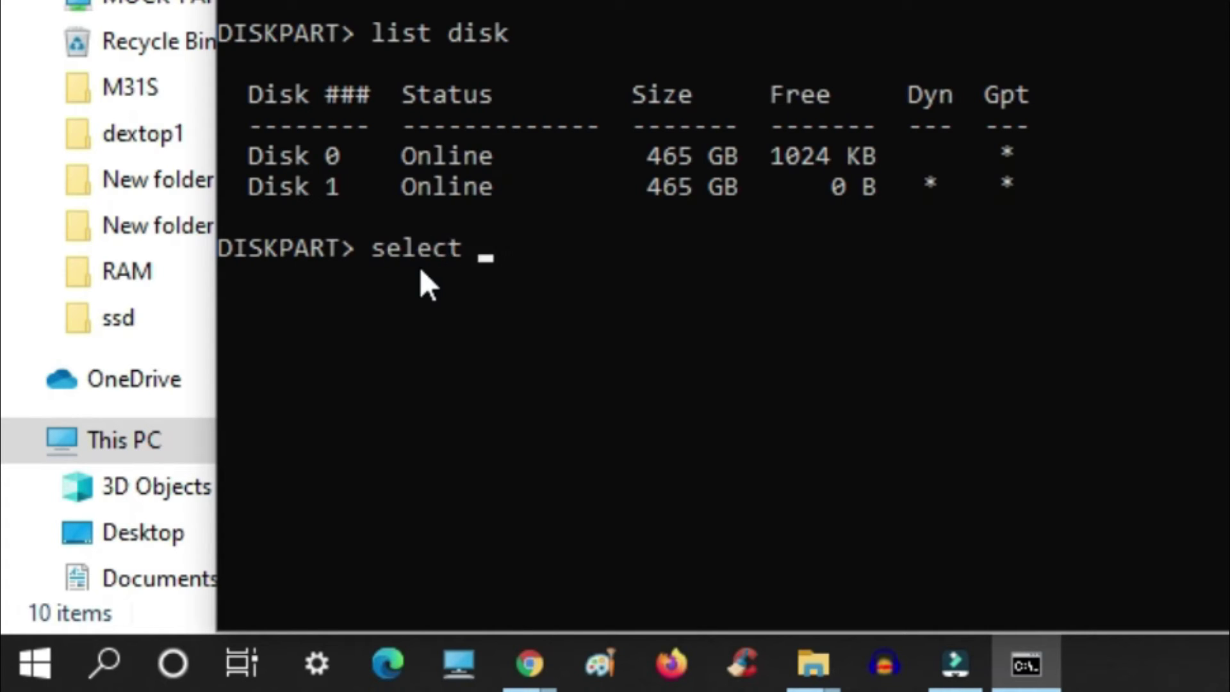
{"action": "type", "text": " disk"}
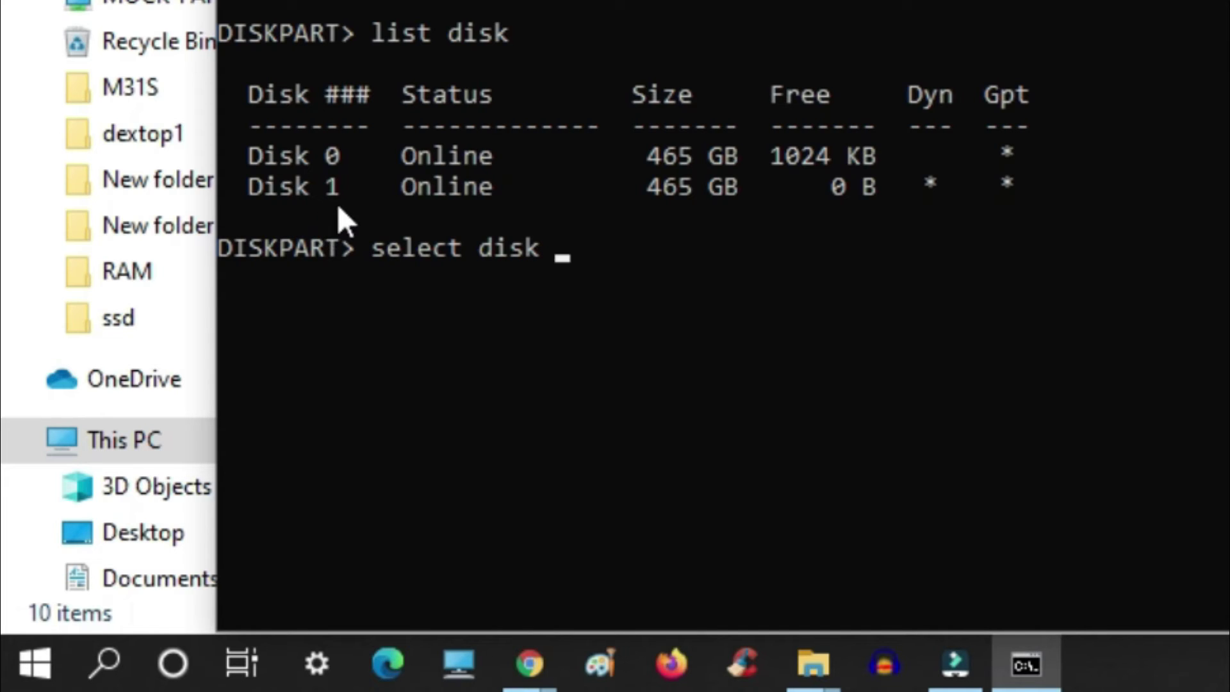
{"action": "type", "text": " 1"}
{"action": "key", "text": "Return"}
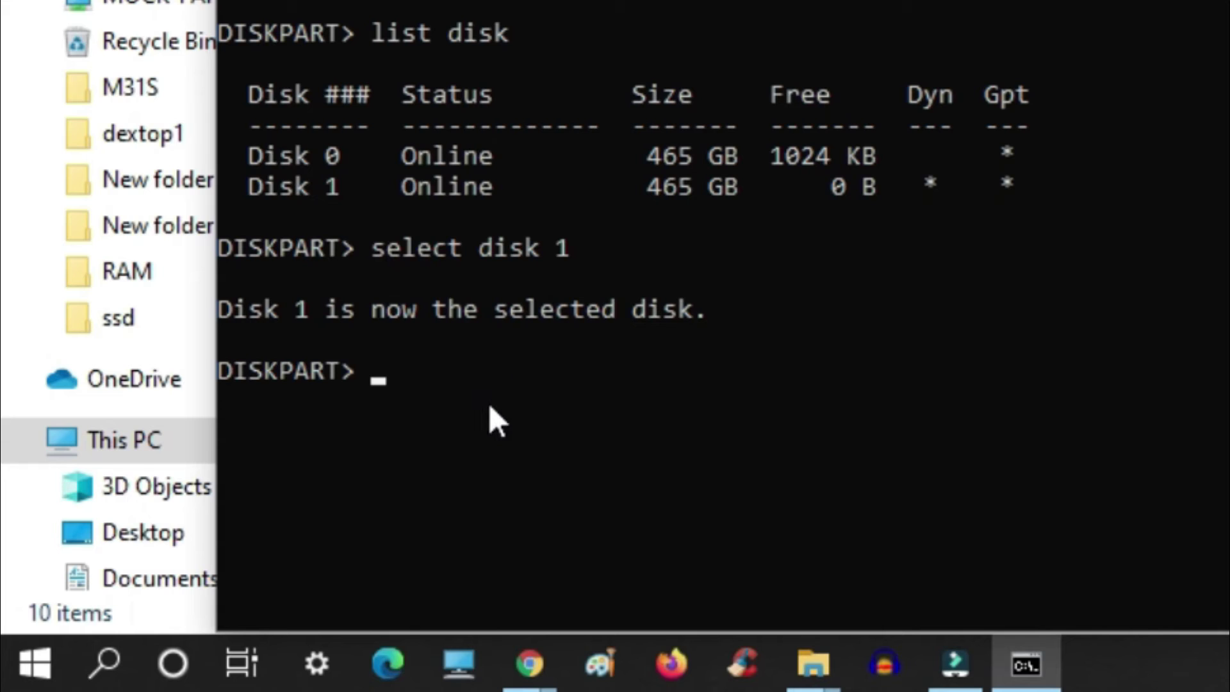
{"action": "key", "text": "Up"}
{"action": "key", "text": "Up"}
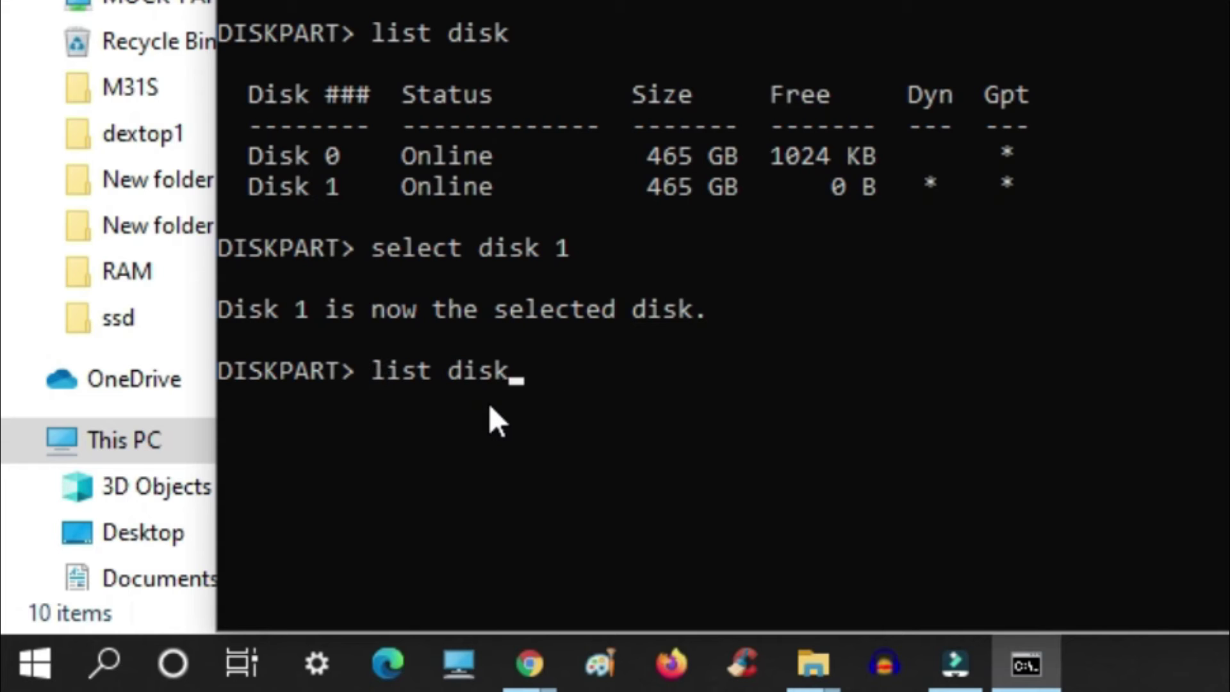
{"action": "key", "text": "Return"}
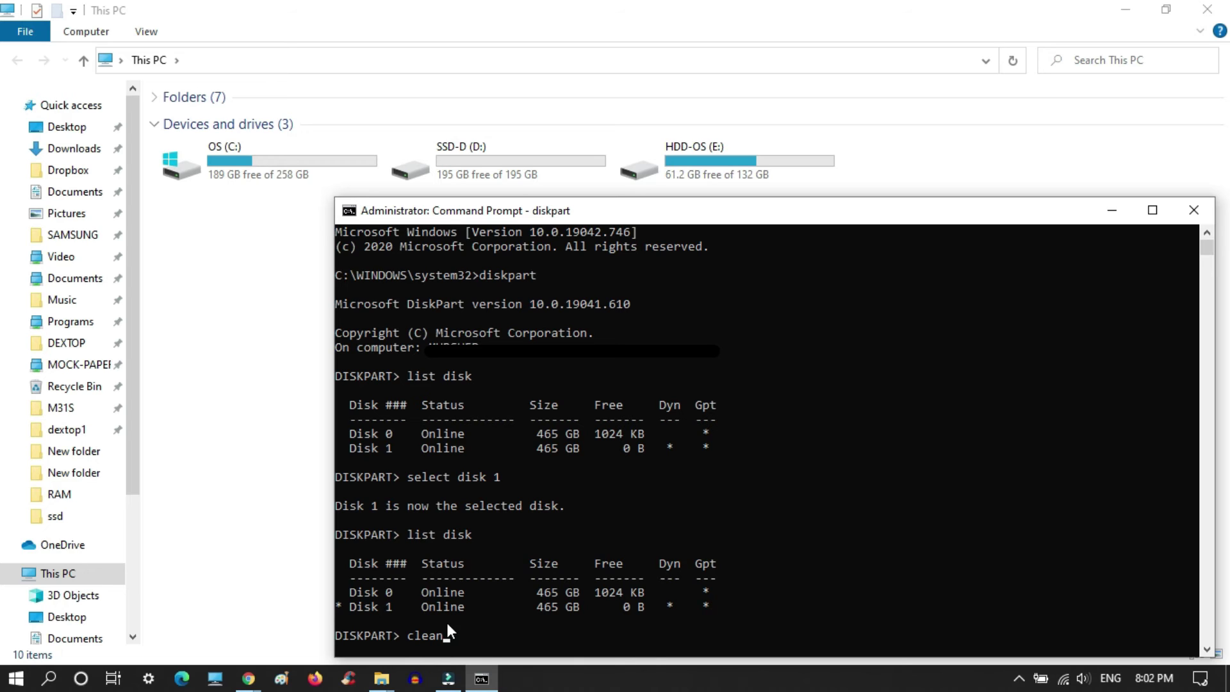
Step: Run clean on Disk 1 so every partition is wiped and DiskPart reports success
{"action": "key", "text": "Return"}
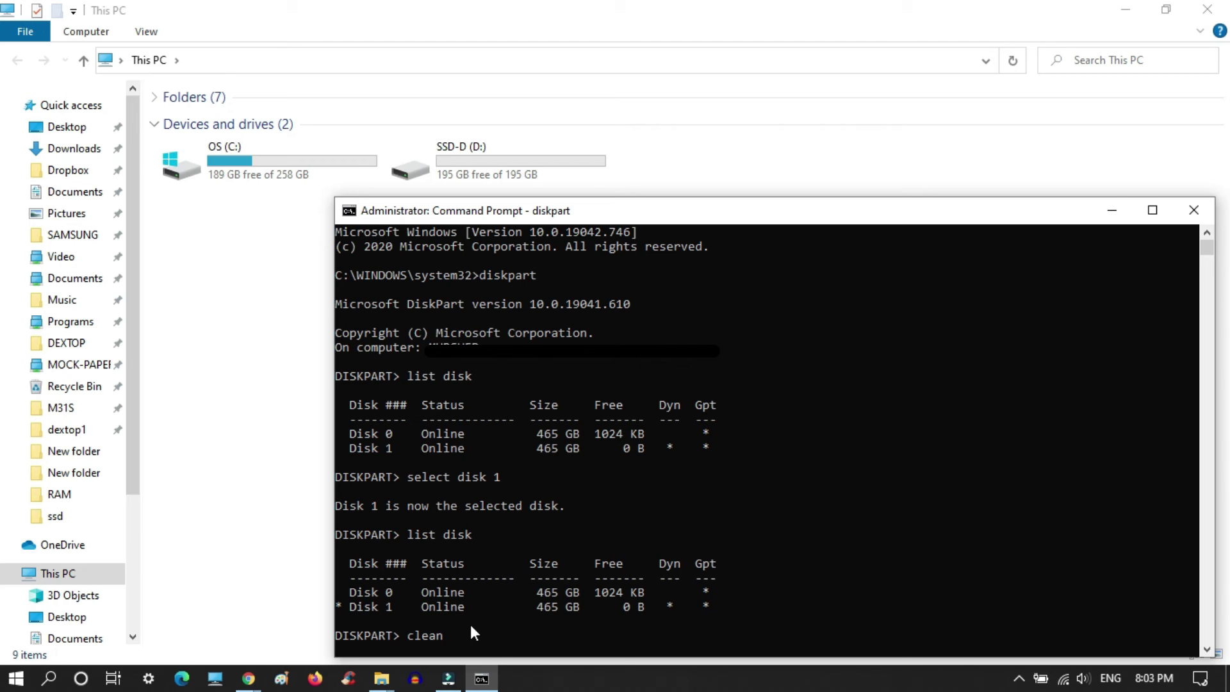
{"action": "key", "text": "Return"}
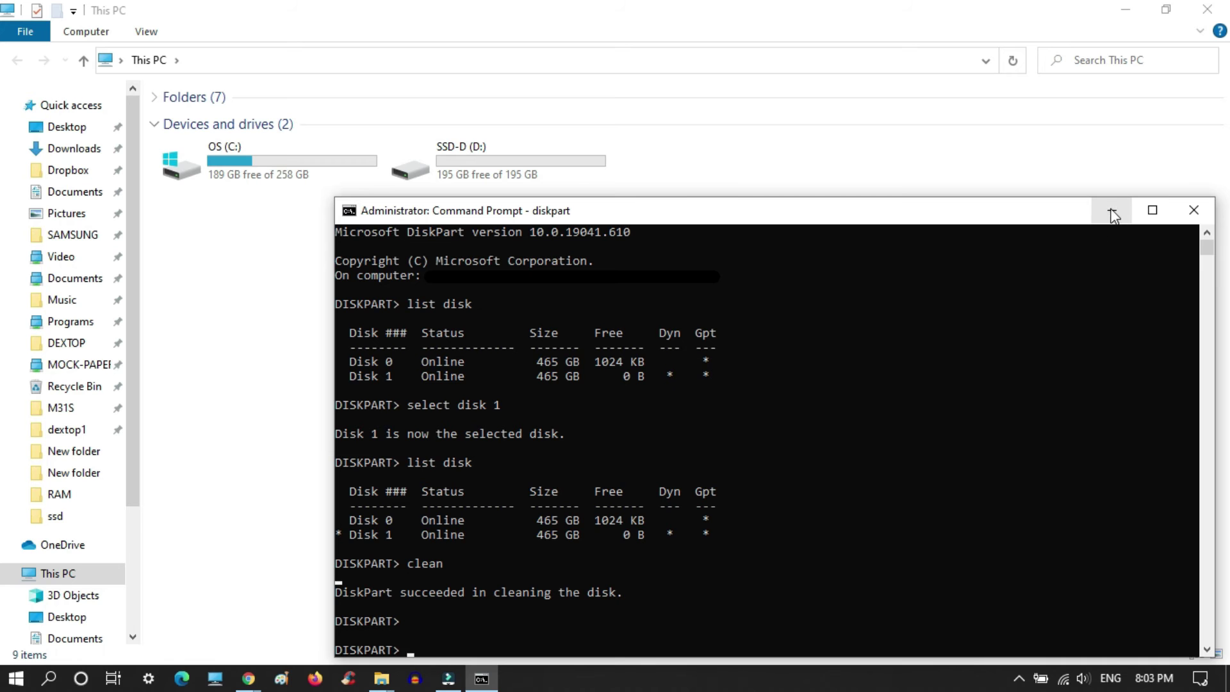
Step: Launch Disk Management from the Start quick menu and initialize Disk 1 as GPT
{"action": "left_click", "coordinate": [42, 680]}
{"action": "left_click", "coordinate": [20, 678]}
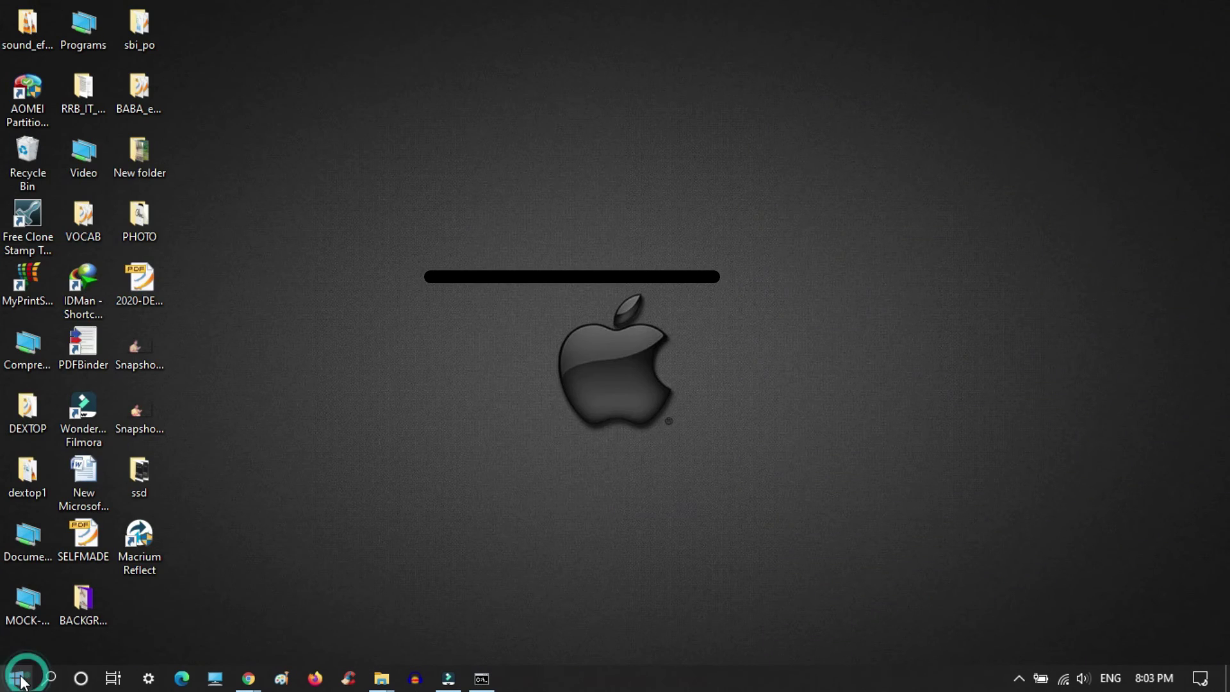
{"action": "right_click", "coordinate": [23, 679]}
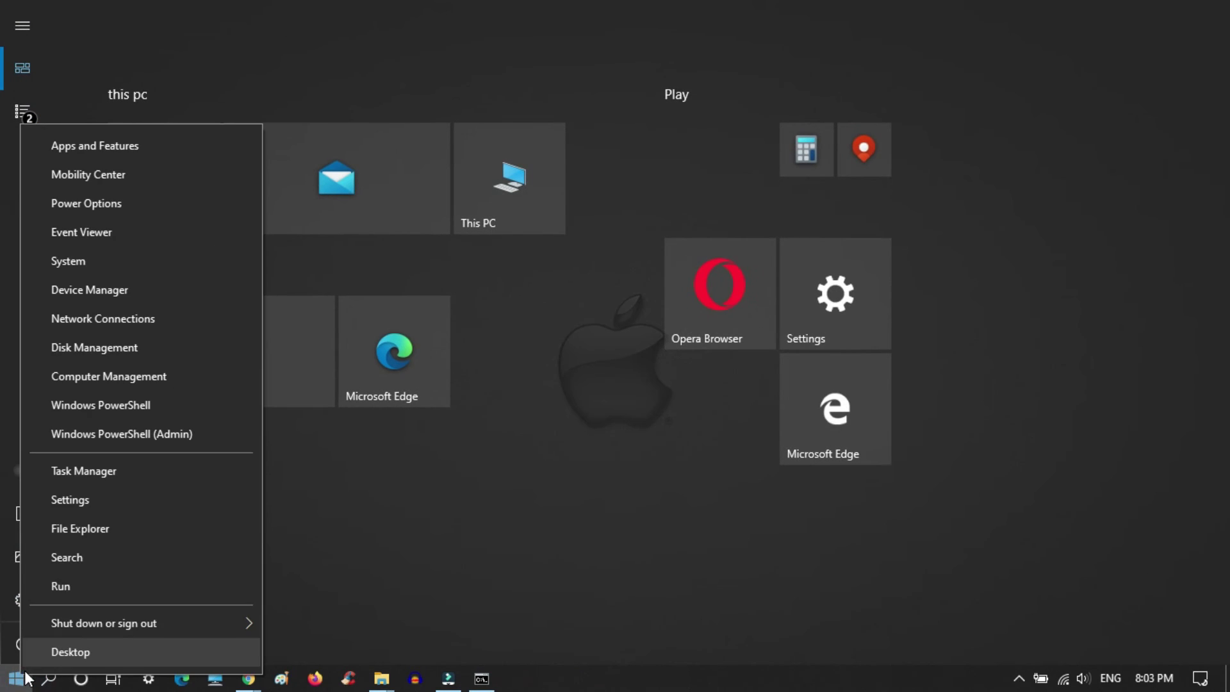
{"action": "left_click", "coordinate": [116, 351]}
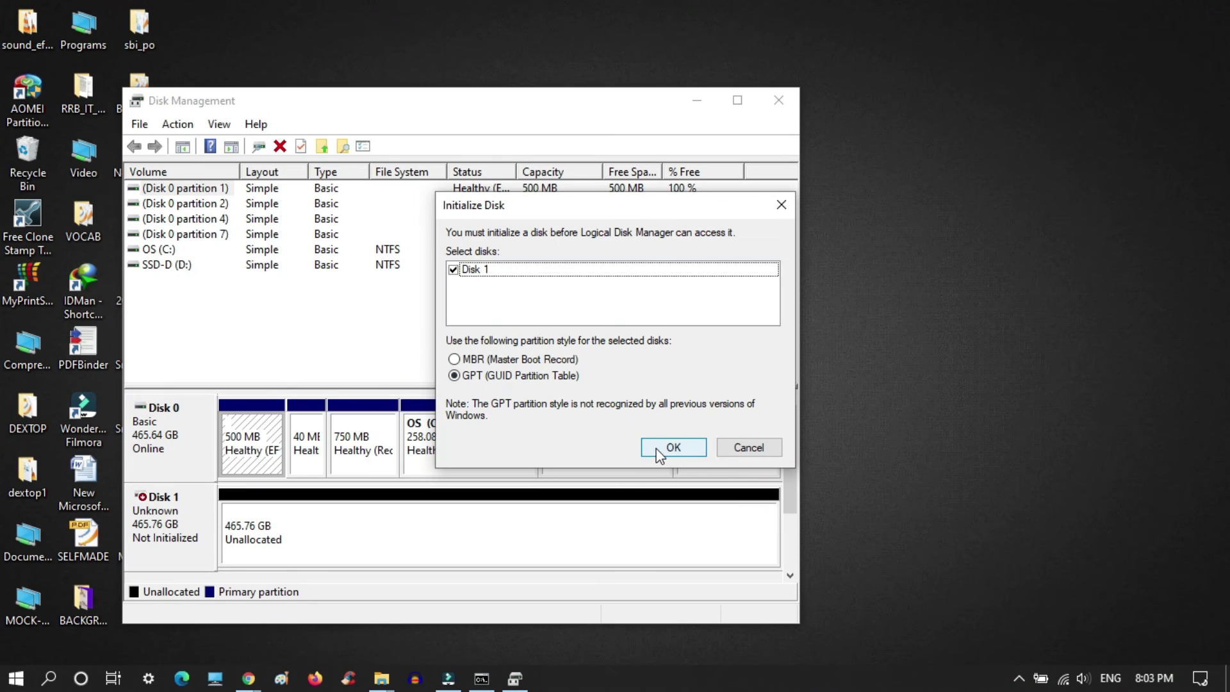
{"action": "left_click", "coordinate": [659, 453]}
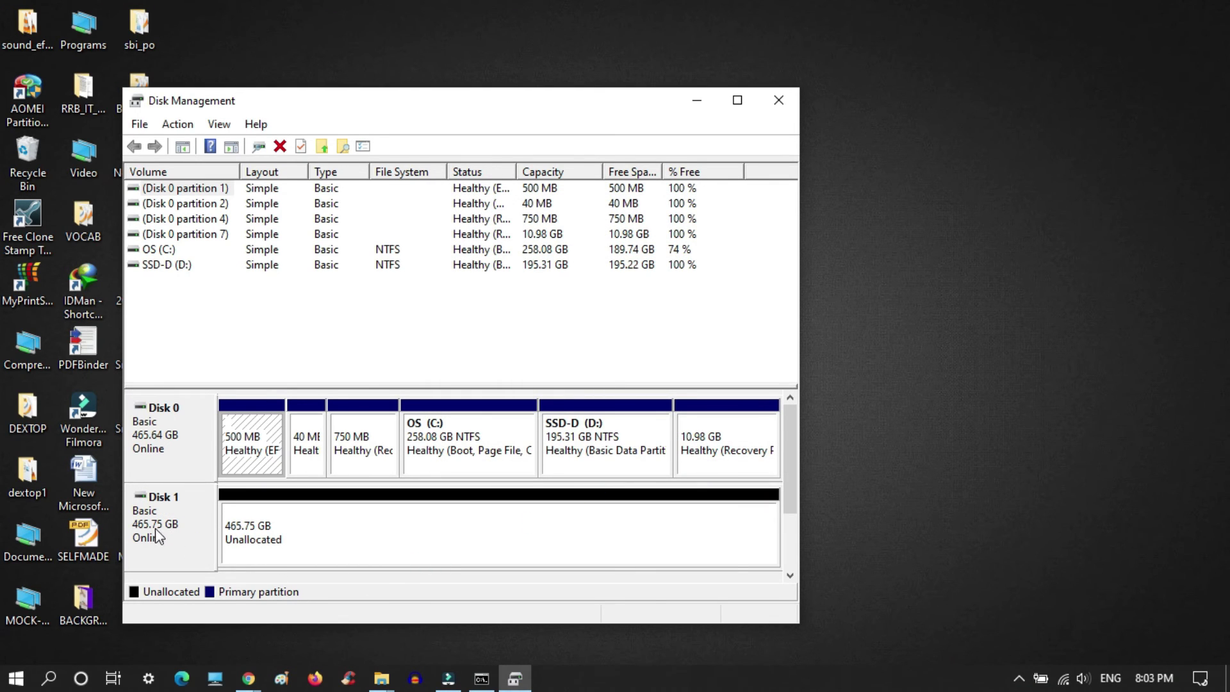
Step: Create a New Simple Volume on Disk 1 at the full 476923 MB, NTFS quick format, labelled DATA
{"action": "right_click", "coordinate": [328, 535]}
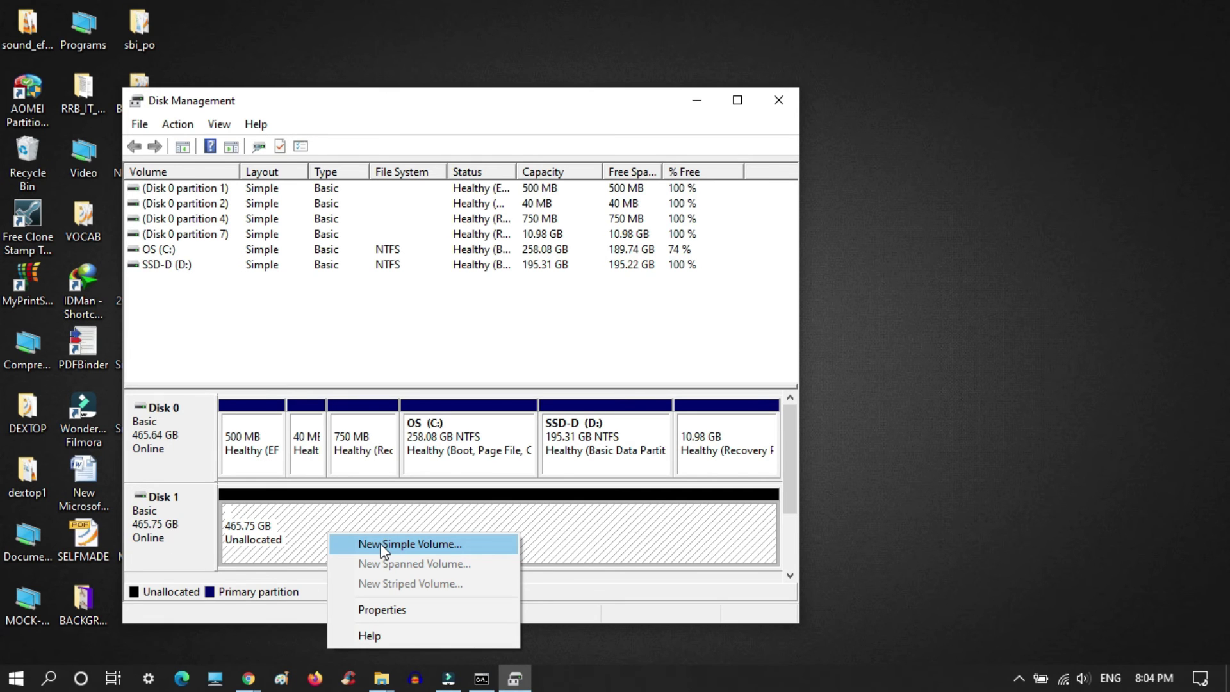
{"action": "left_click", "coordinate": [383, 542]}
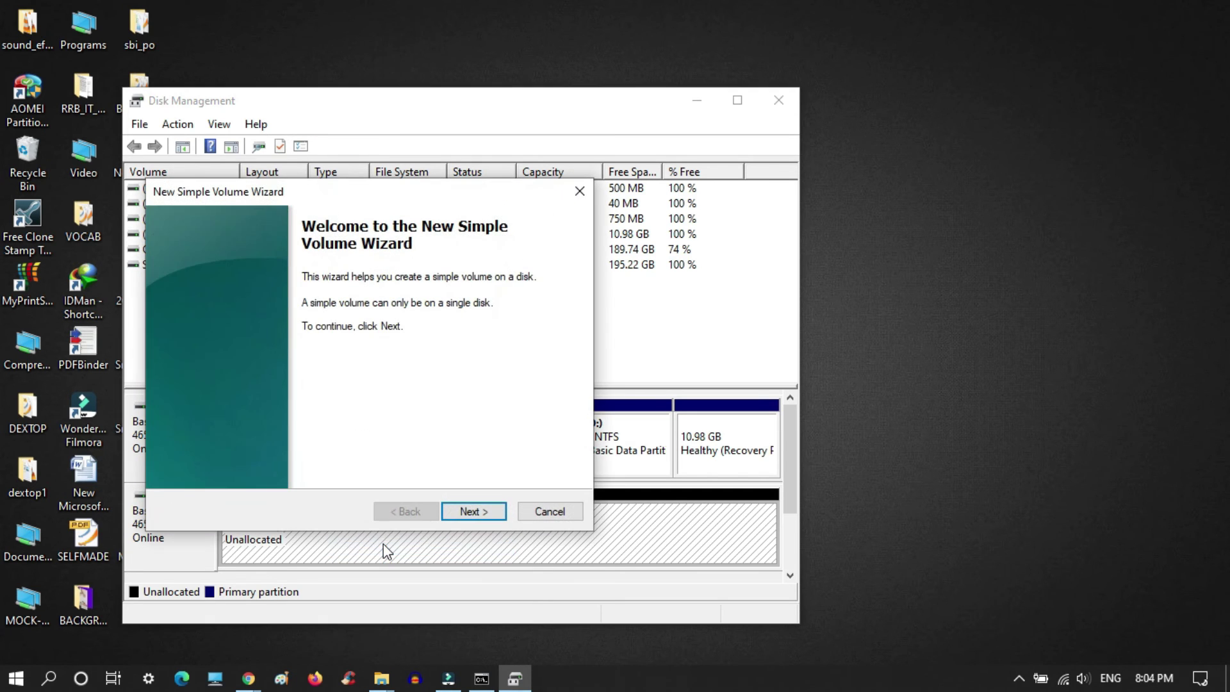
{"action": "left_click", "coordinate": [471, 516]}
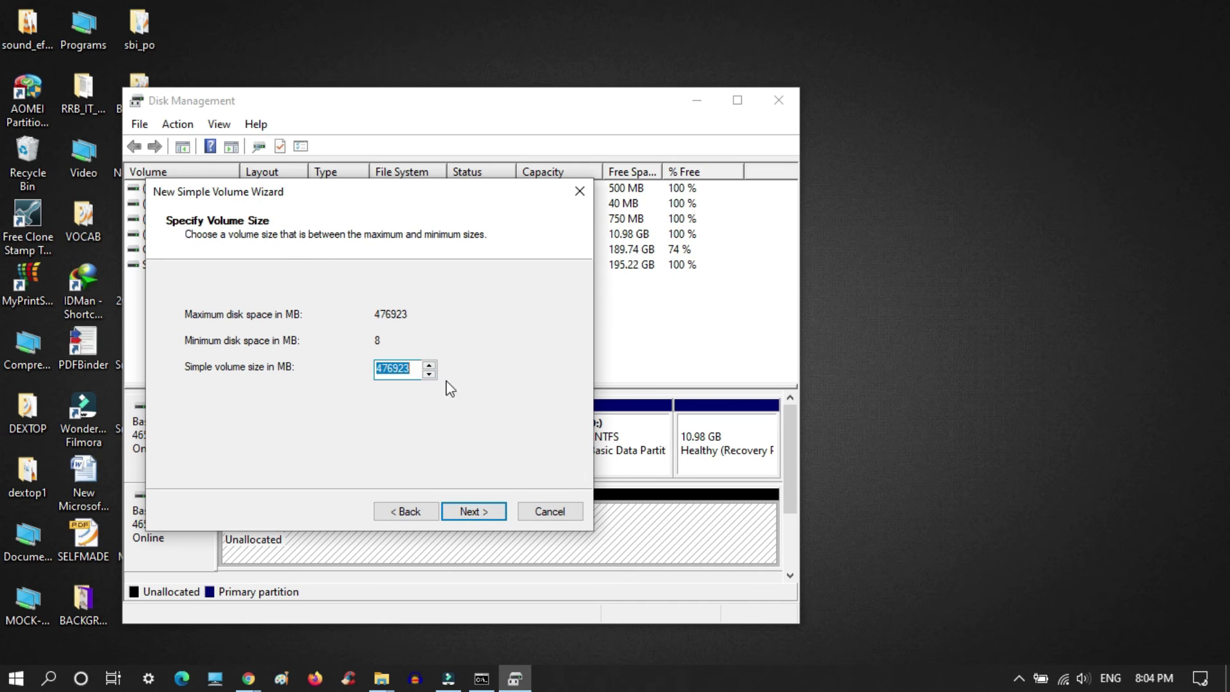
{"action": "key", "text": "End"}
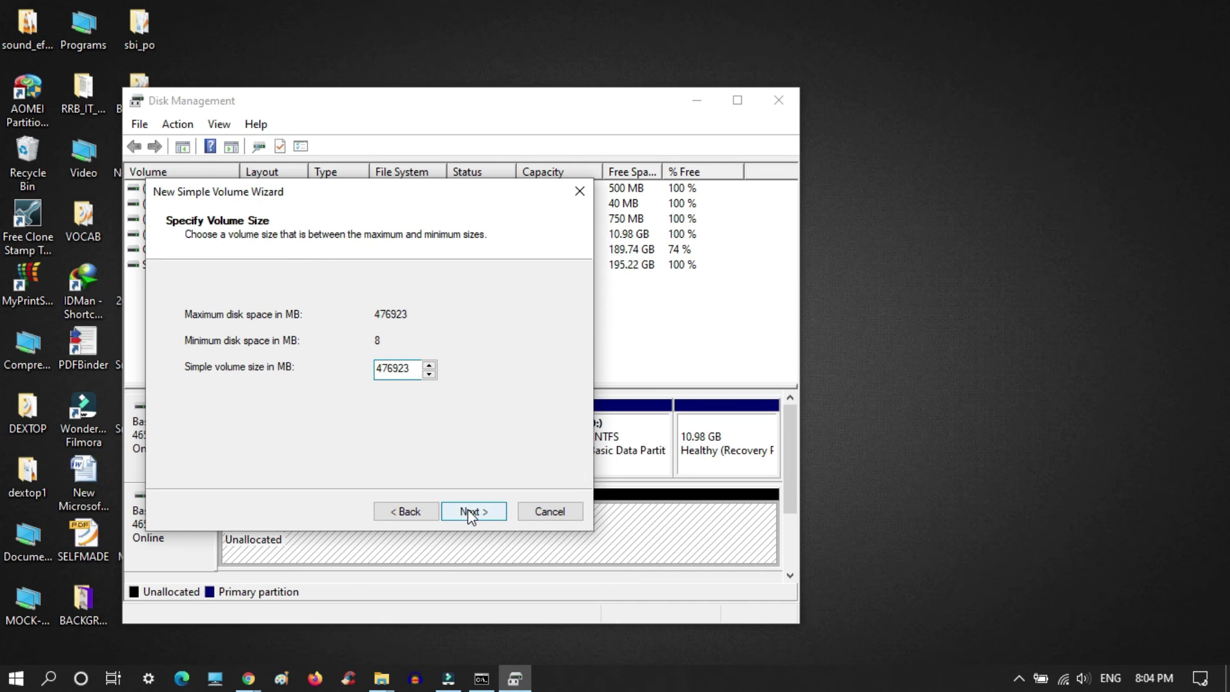
{"action": "left_click", "coordinate": [472, 516]}
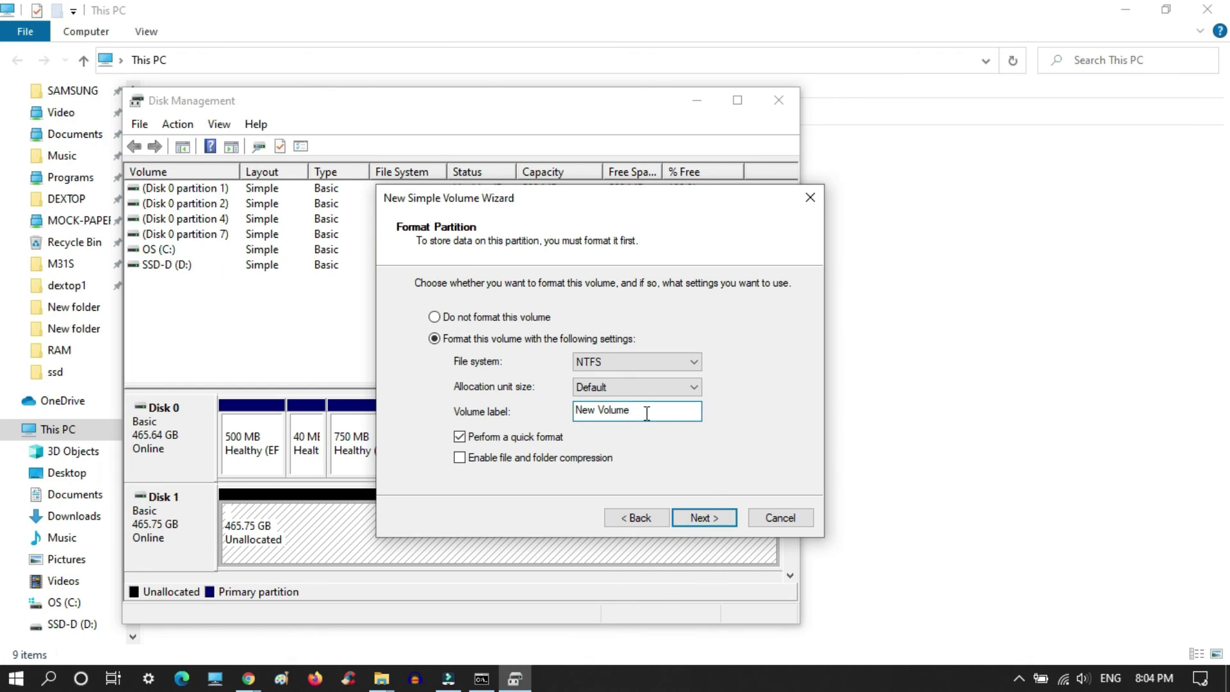
{"action": "key", "text": "BackSpace"}
{"action": "key", "text": "BackSpace"}
{"action": "key", "text": "BackSpace"}
{"action": "key", "text": "BackSpace"}
{"action": "key", "text": "BackSpace"}
{"action": "key", "text": "BackSpace"}
{"action": "type", "text": "DATA"}
{"action": "left_click", "coordinate": [707, 522]}
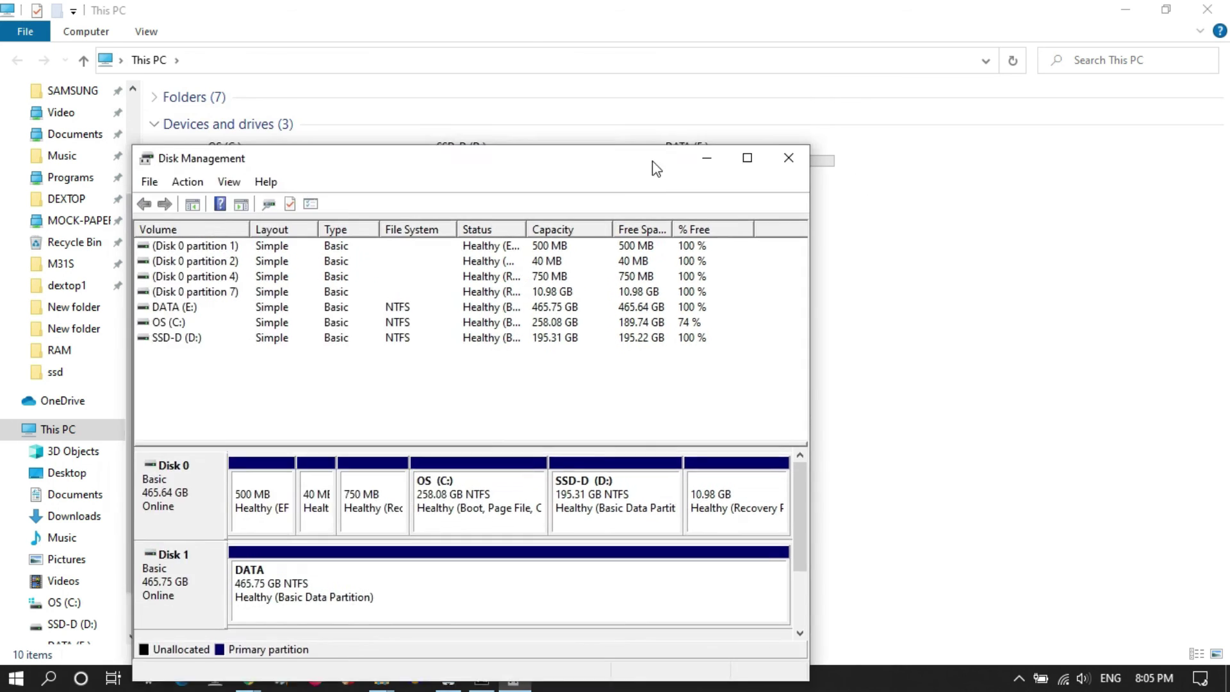
Step: Open DATA (E:) from This PC to confirm it is empty, then return to the drive list
{"action": "left_click_drag", "start_coordinate": [644, 104], "coordinate": [667, 270]}
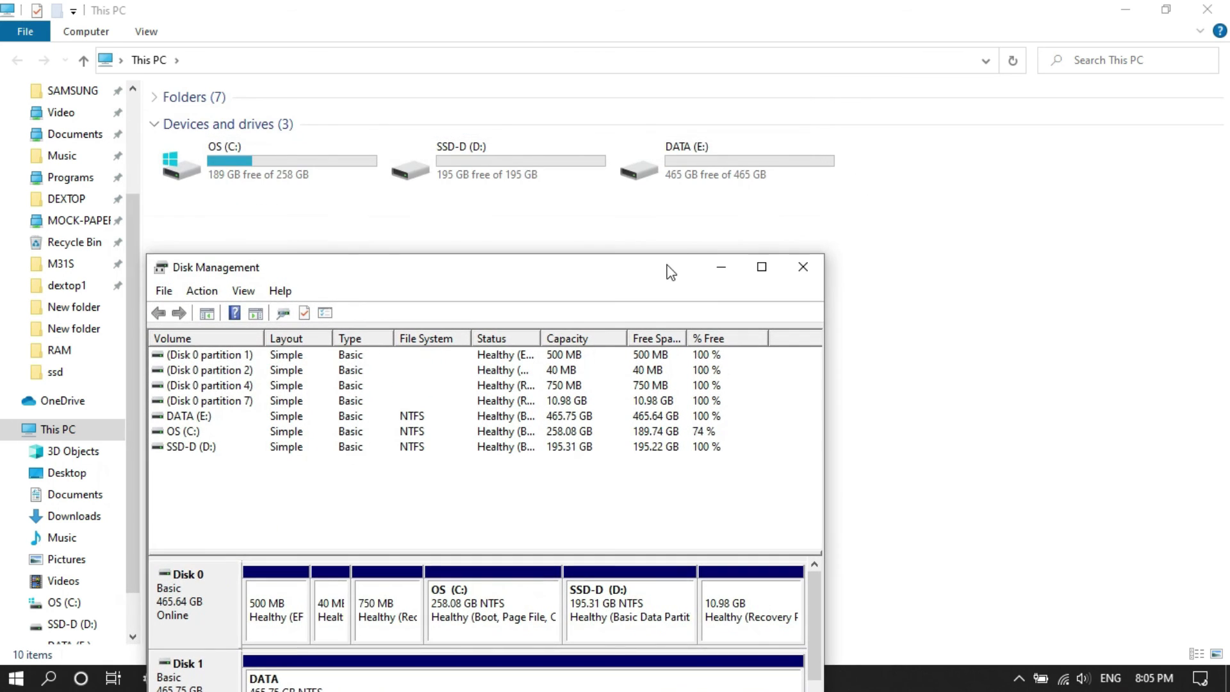
{"action": "double_click", "coordinate": [690, 170]}
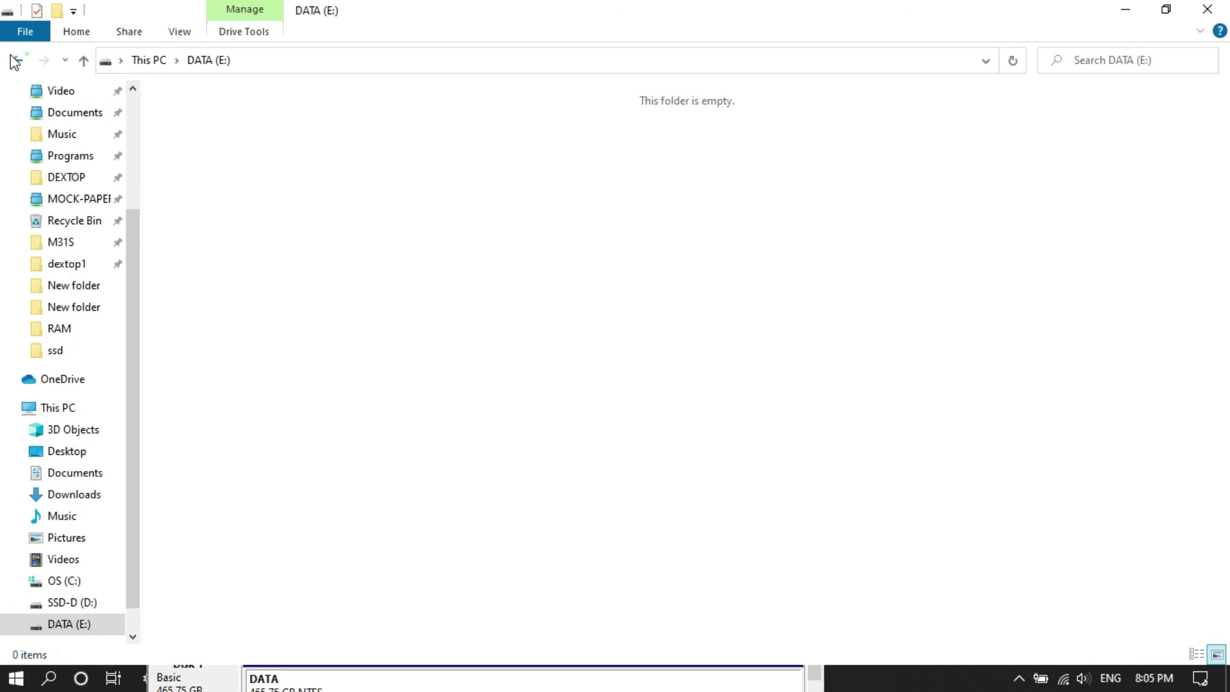
{"action": "left_click", "coordinate": [16, 59]}
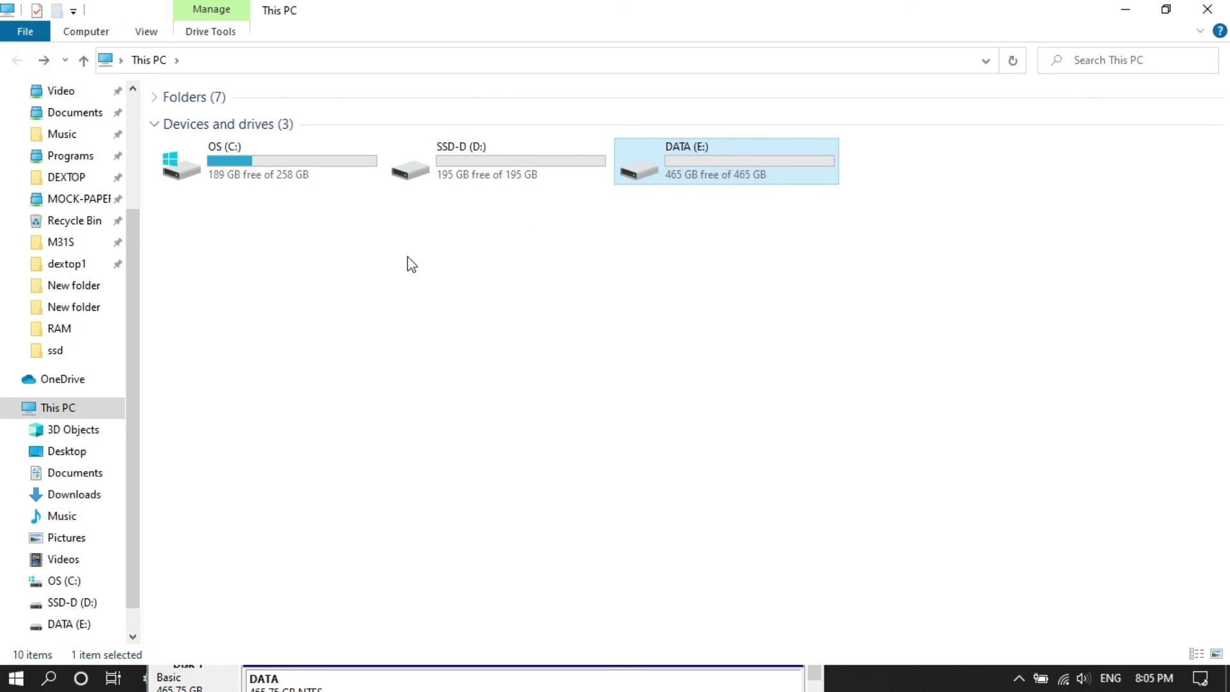
{"action": "left_click", "coordinate": [857, 363]}
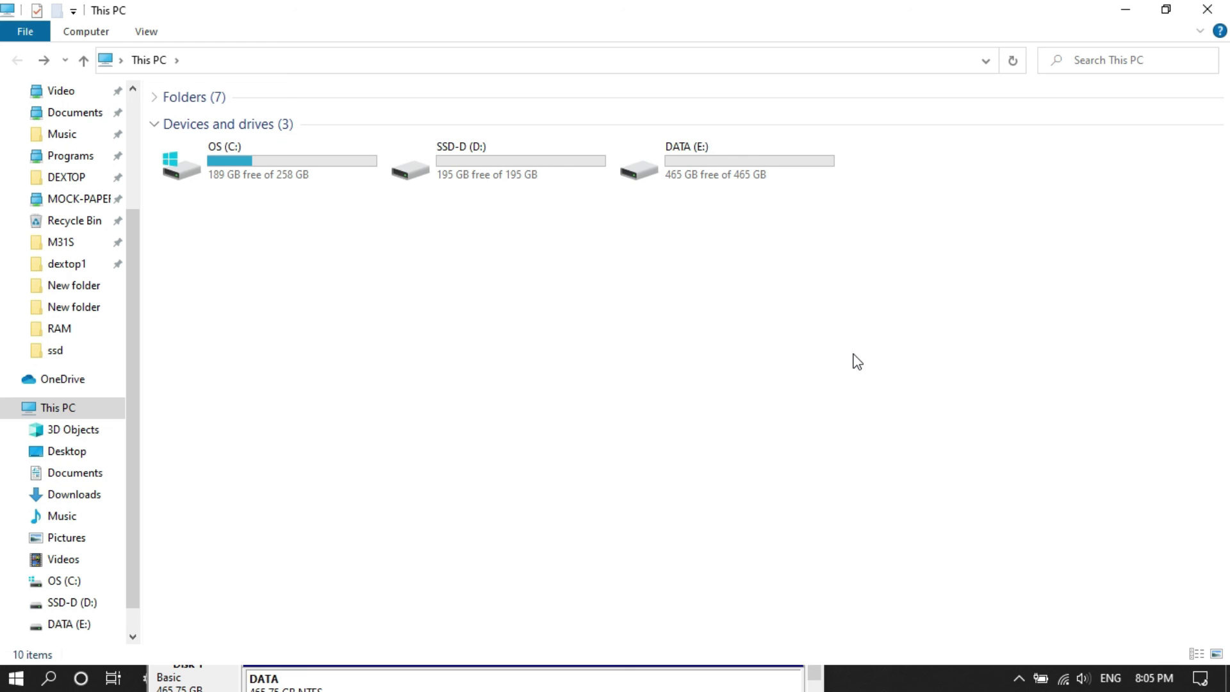